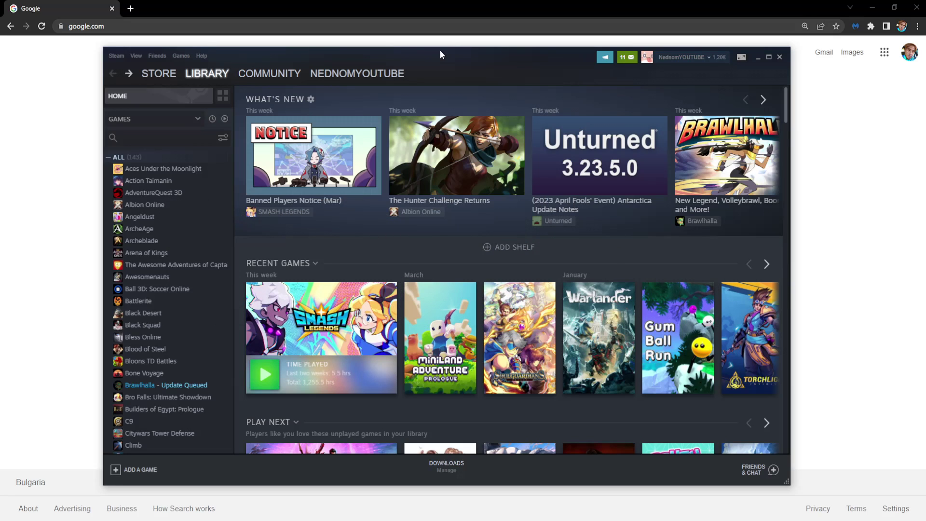
- Open Steam's Settings on the Account page, which shows Steam Guard as disabled
drag(439, 50, 436, 55)
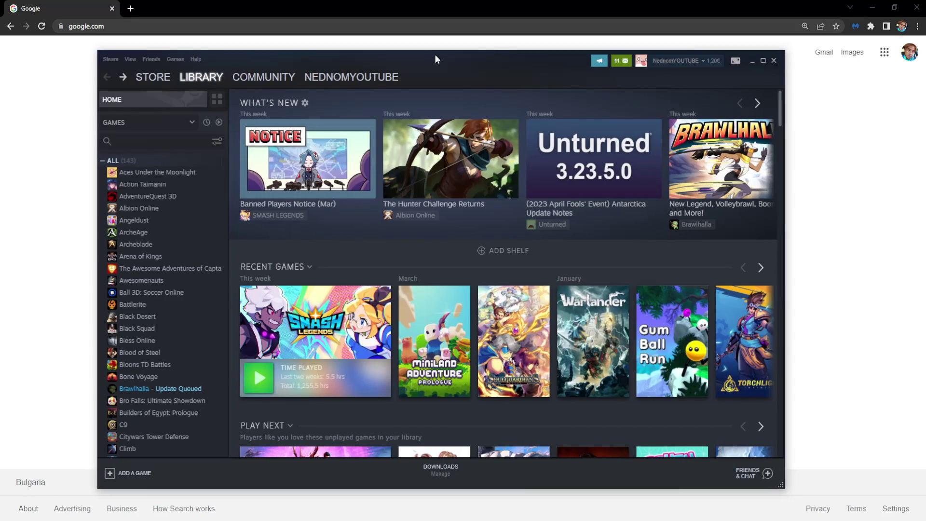
click(113, 59)
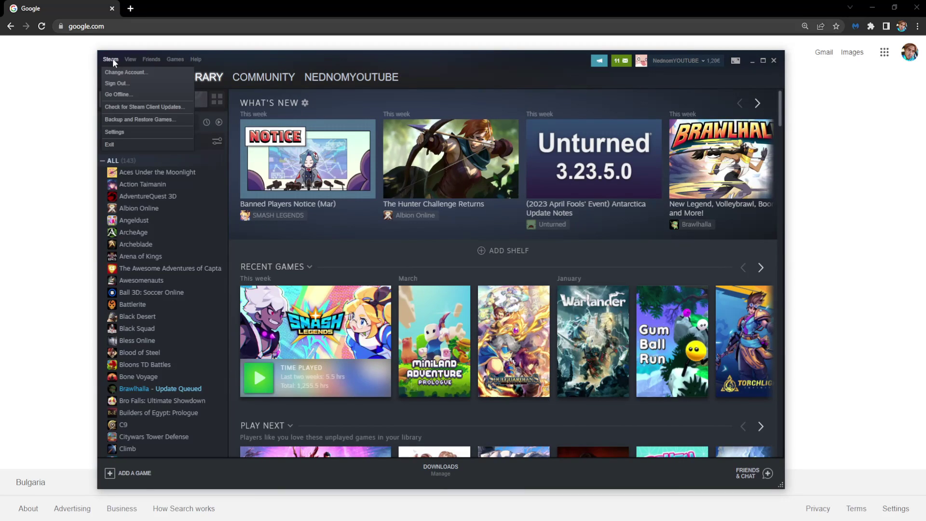
click(120, 131)
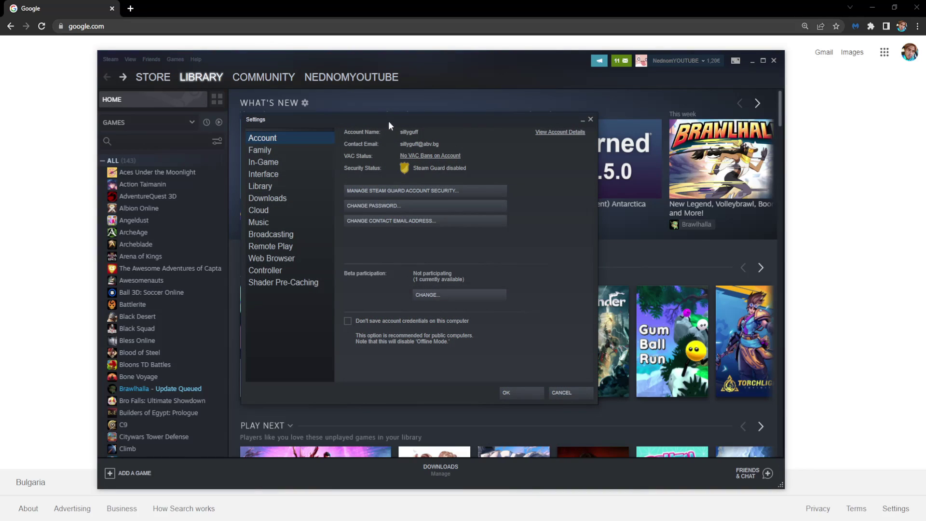
- On the Manage Steam Guard page, choose to receive Steam Guard codes by email
drag(351, 120, 369, 118)
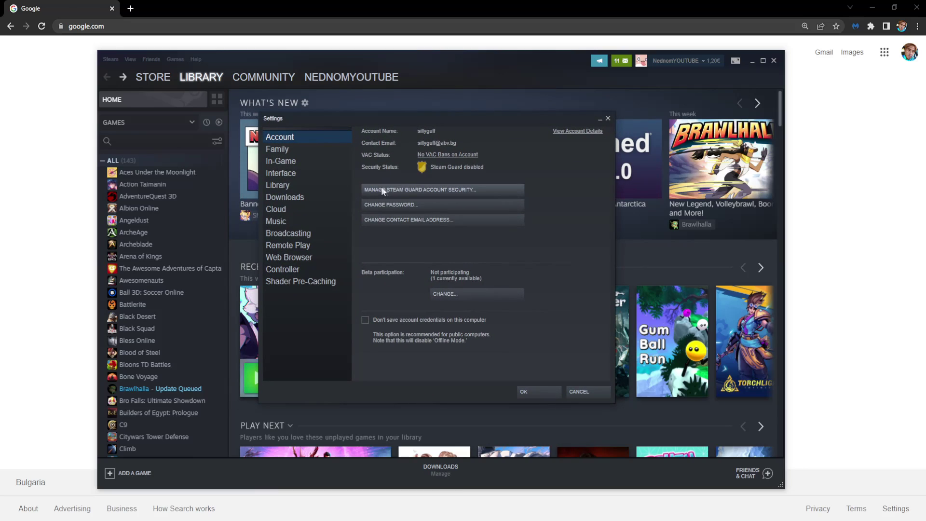
click(454, 192)
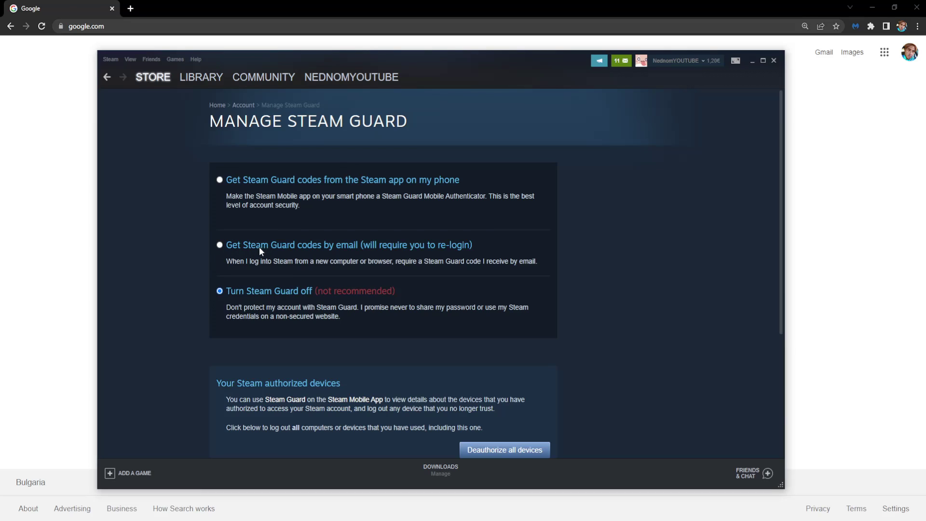
click(220, 244)
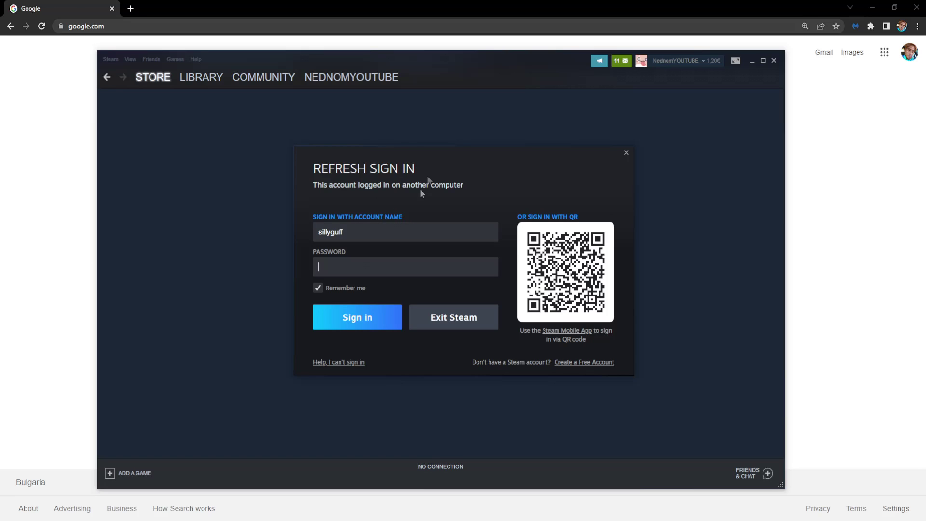
text(••••••••••)
text(•)
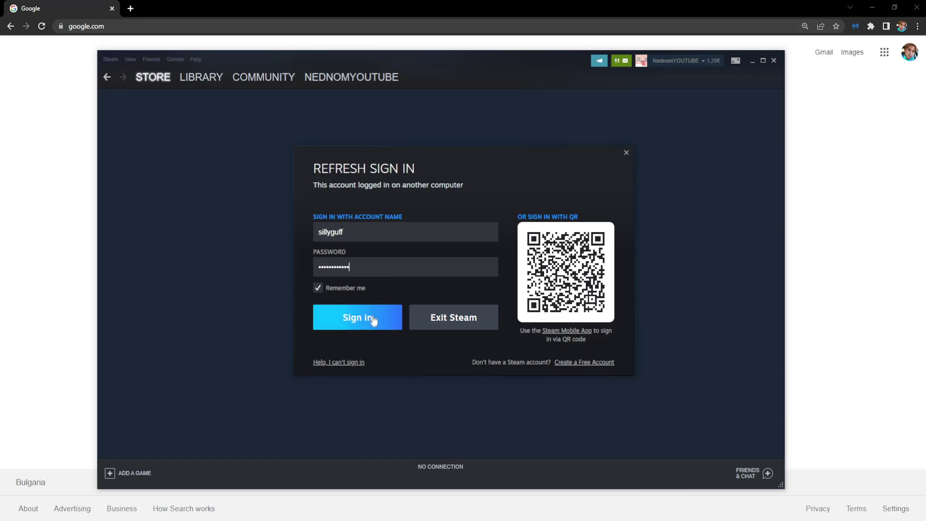
- Sign in with the password and emailed code, then quit Steam from the tray and relaunch it
click(370, 323)
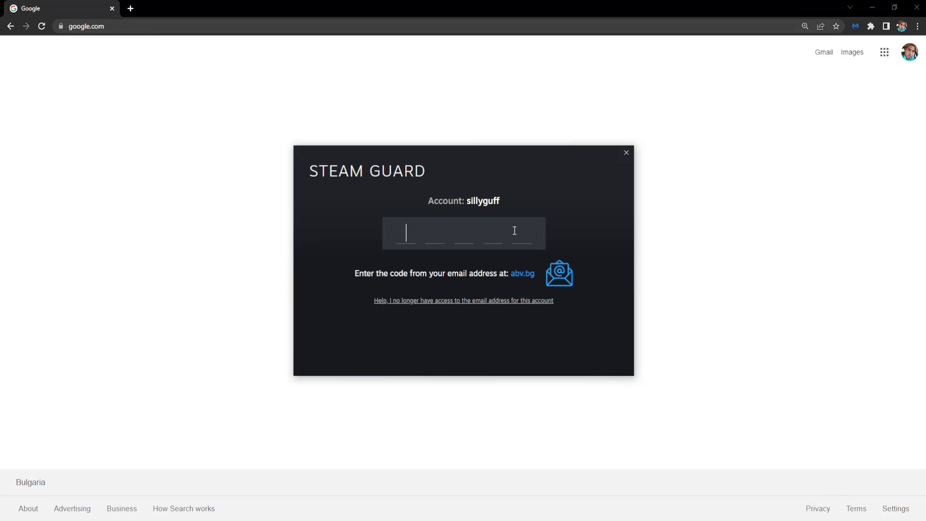
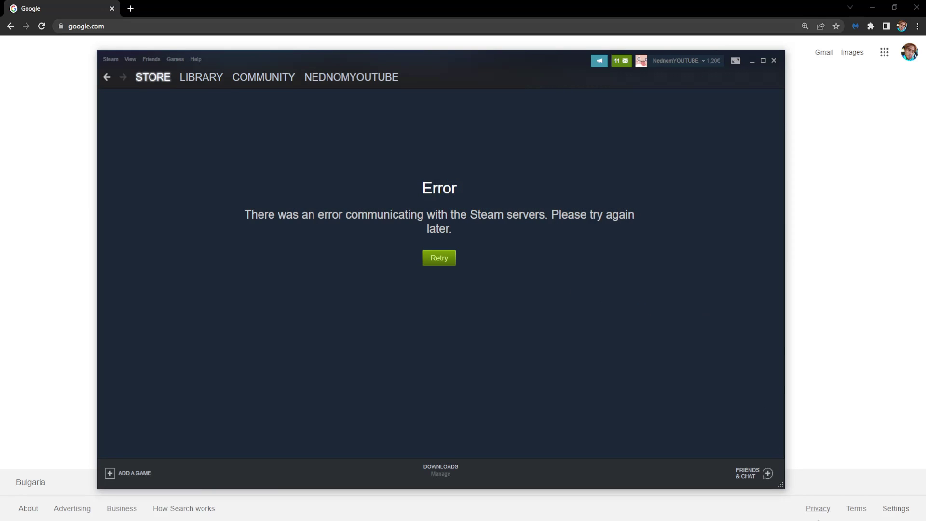
click(816, 511)
right_click(814, 493)
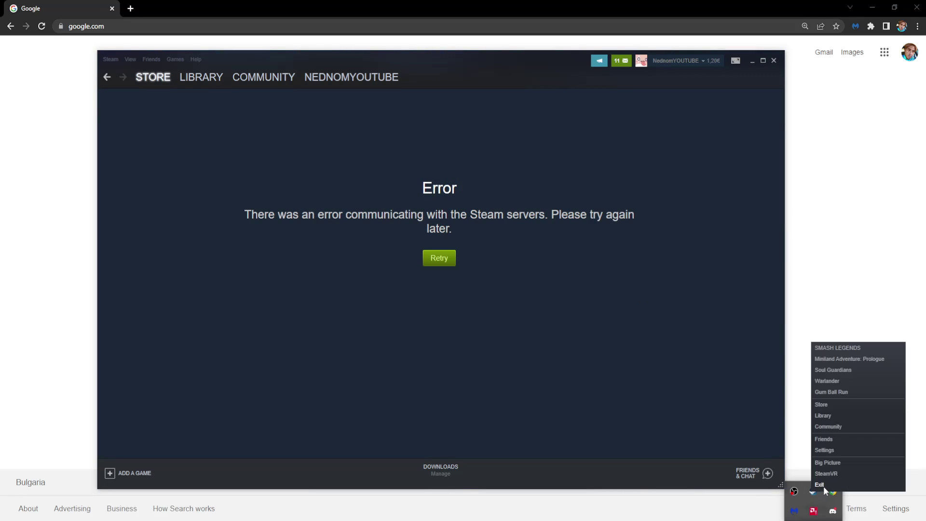
click(823, 484)
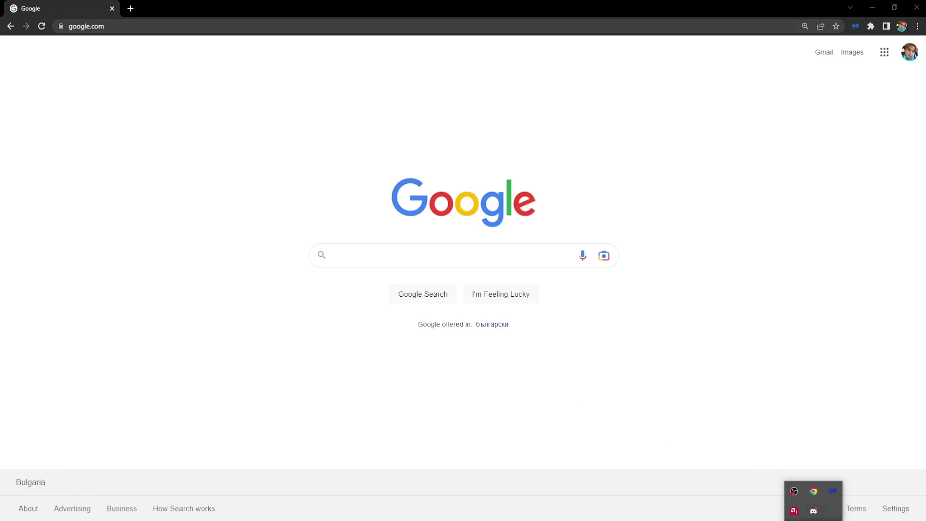
key(super)
text(steam)
key(Return)
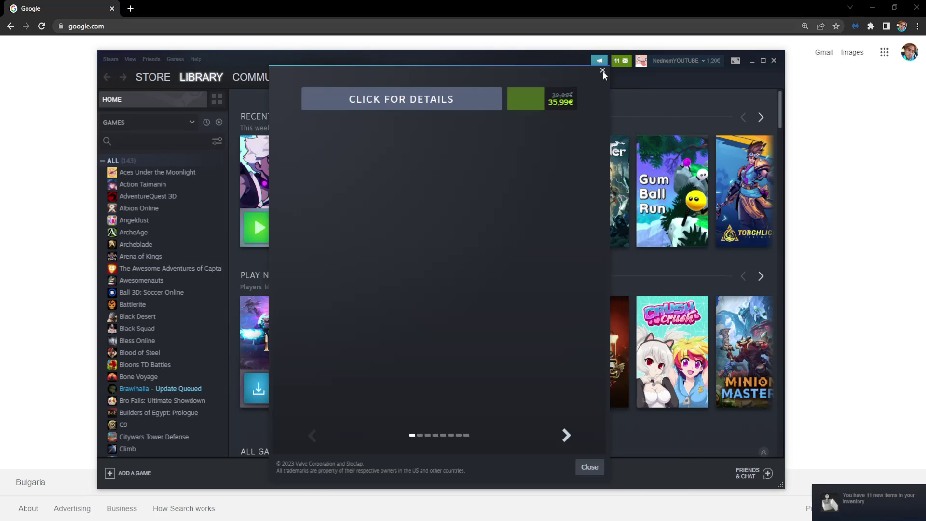
- Dismiss the news popup and confirm Settings and Manage Steam Guard show email-code protection
click(601, 80)
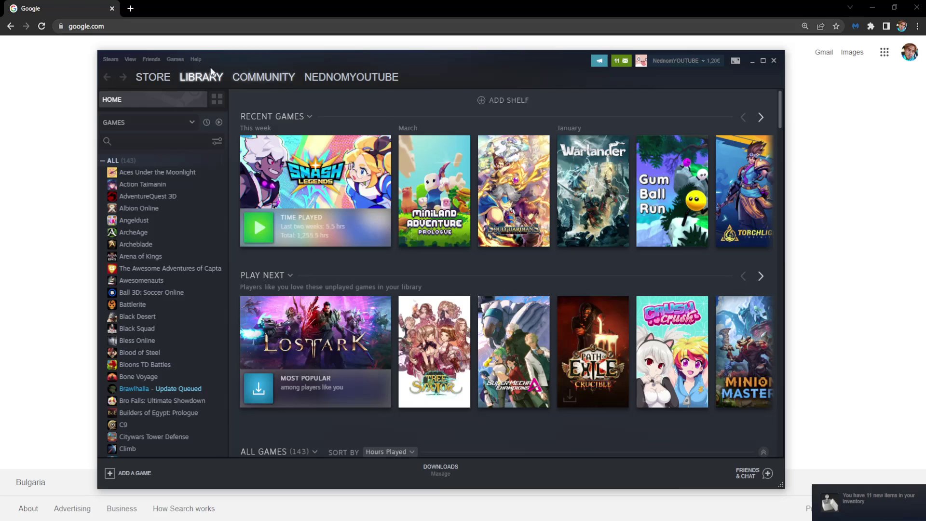
click(110, 59)
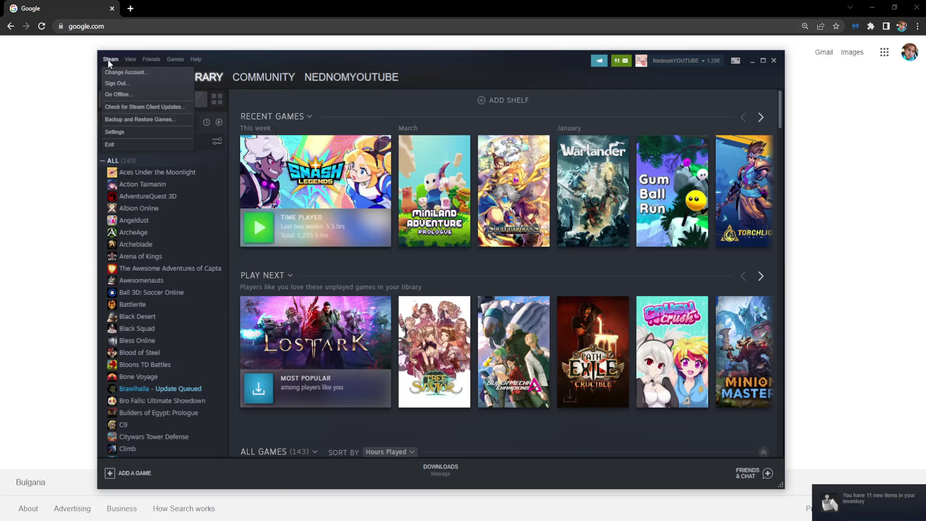
click(115, 132)
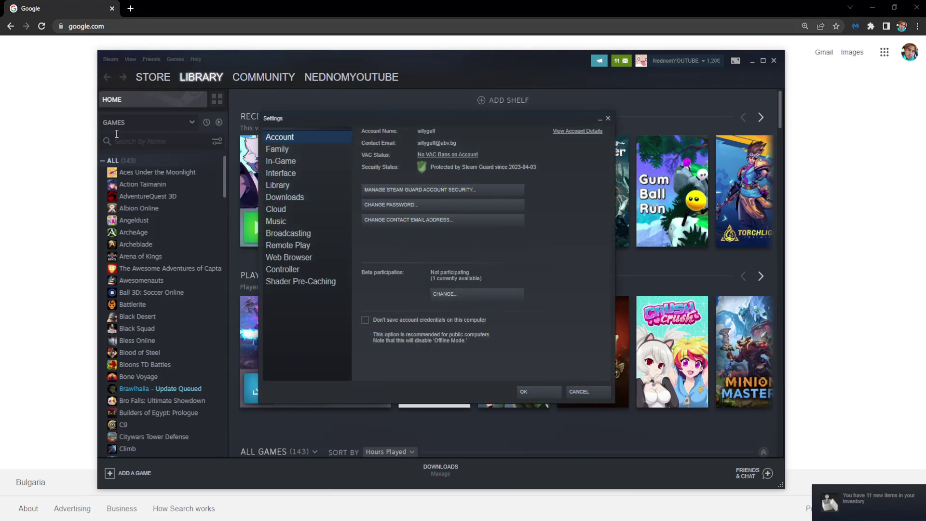
click(417, 190)
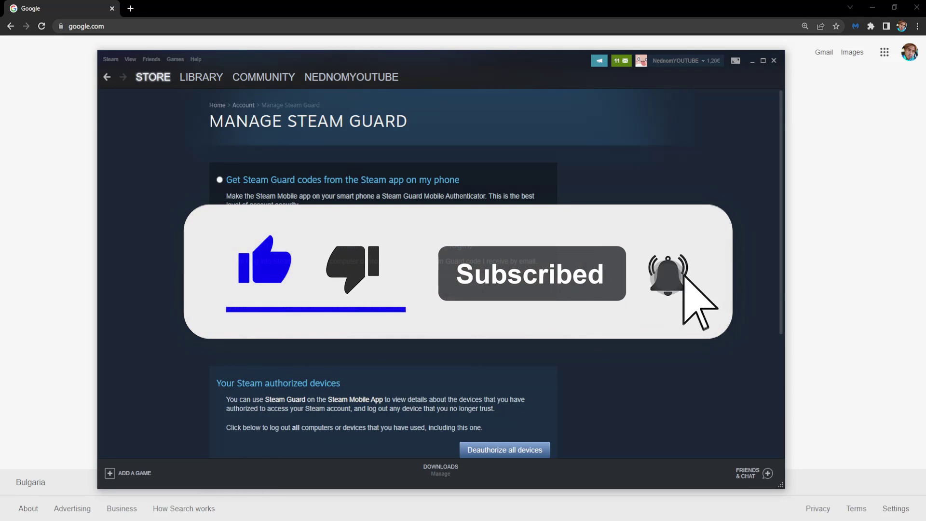
scroll(639, 230, up, 2)
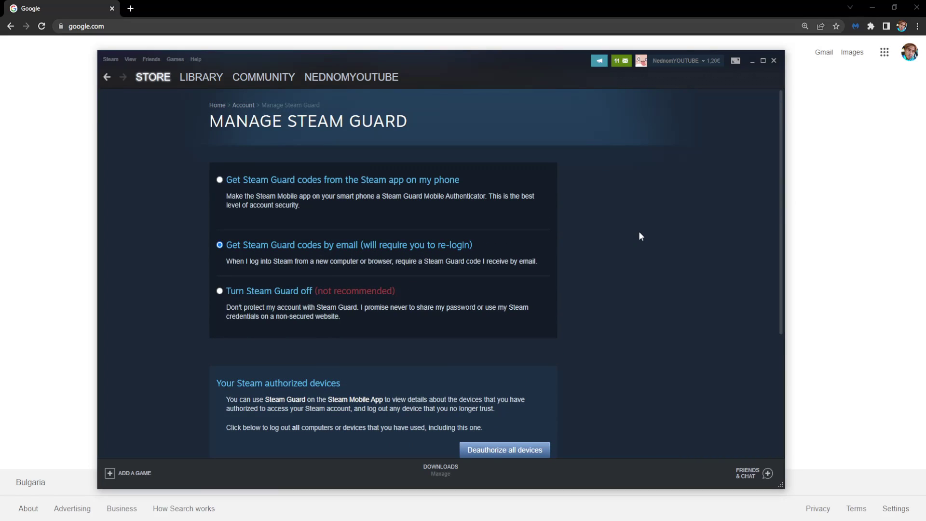